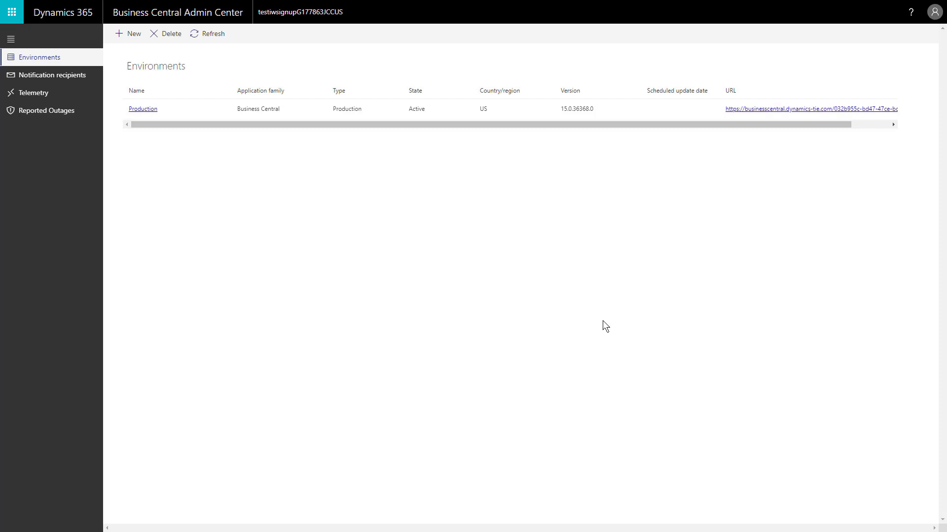
Step: Choose New Support Request from the Business Central help menu
click(910, 17)
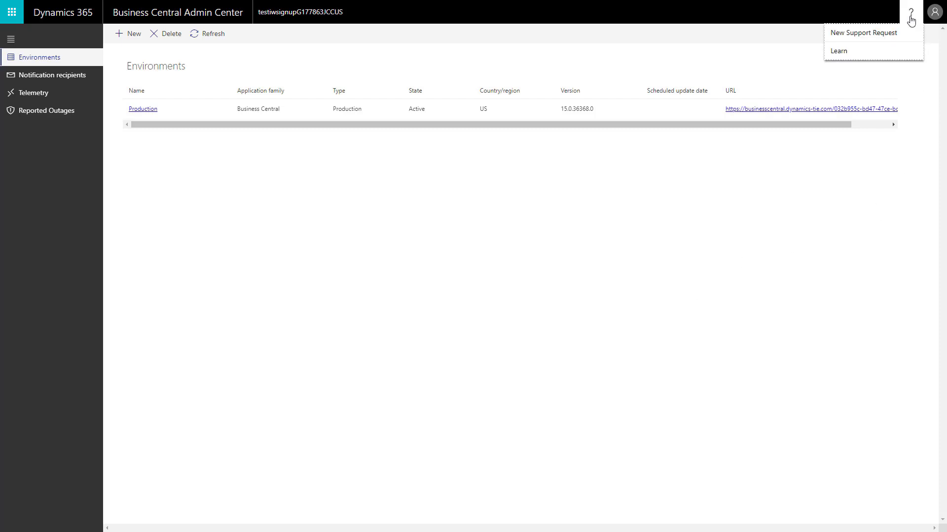
click(858, 34)
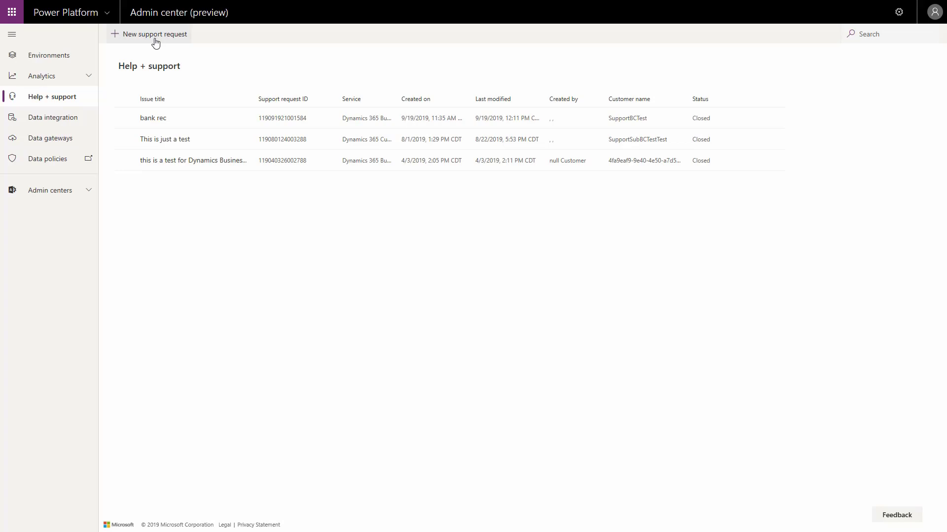
Step: Start a request for Dynamics 365 Business Central, Application - Cash Management, Bank reconciliation
click(155, 38)
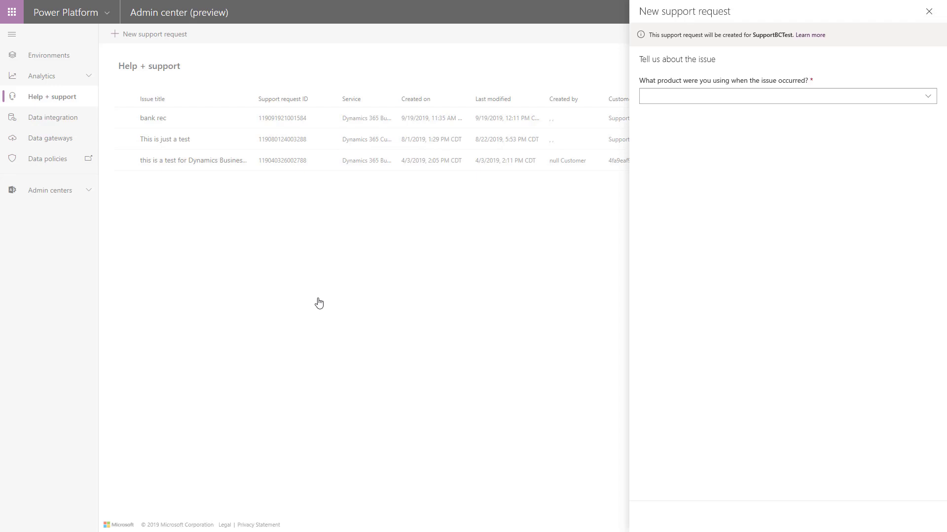
click(715, 103)
click(703, 129)
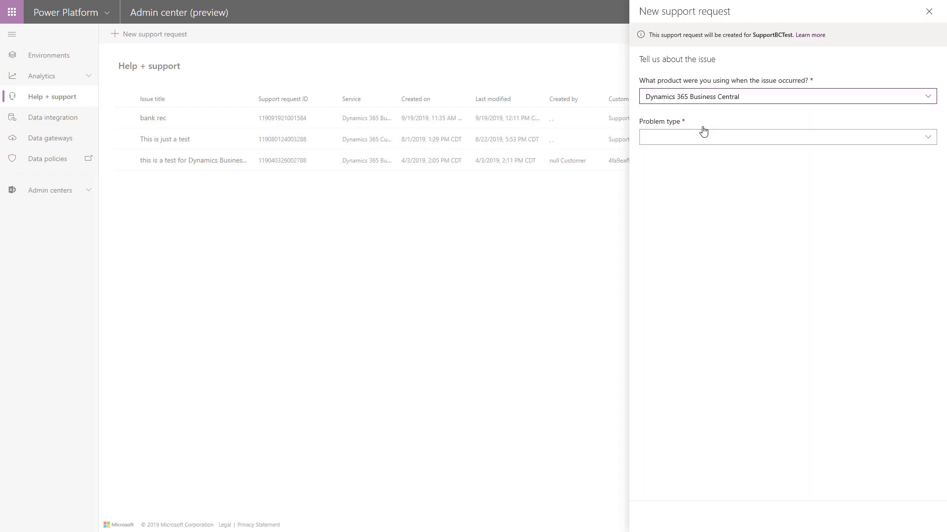
click(700, 138)
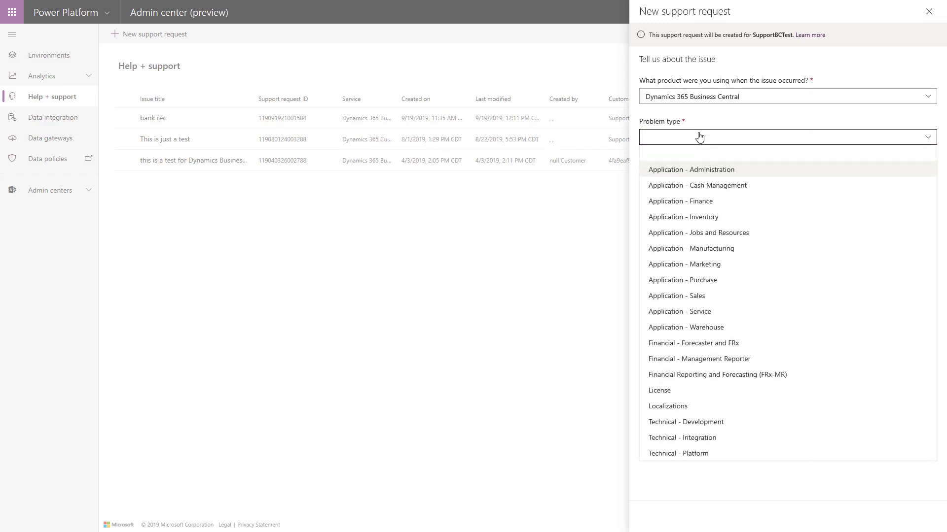
click(694, 184)
click(694, 179)
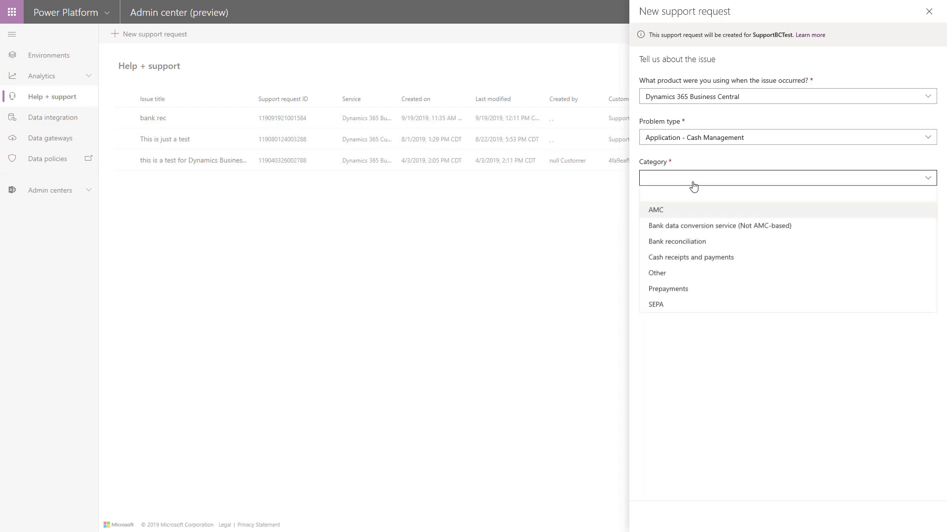
click(684, 244)
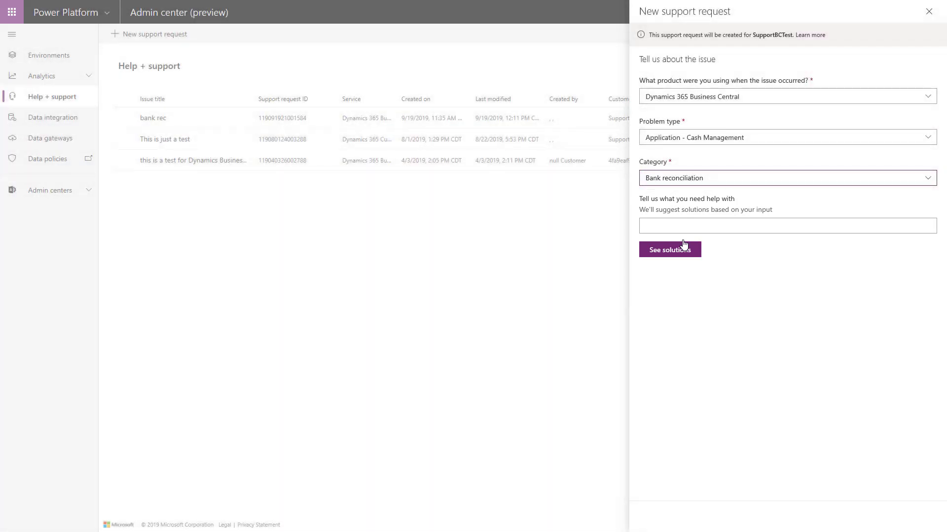
Step: Describe the need as 'bank reconciliation' and show the suggested help articles
click(724, 226)
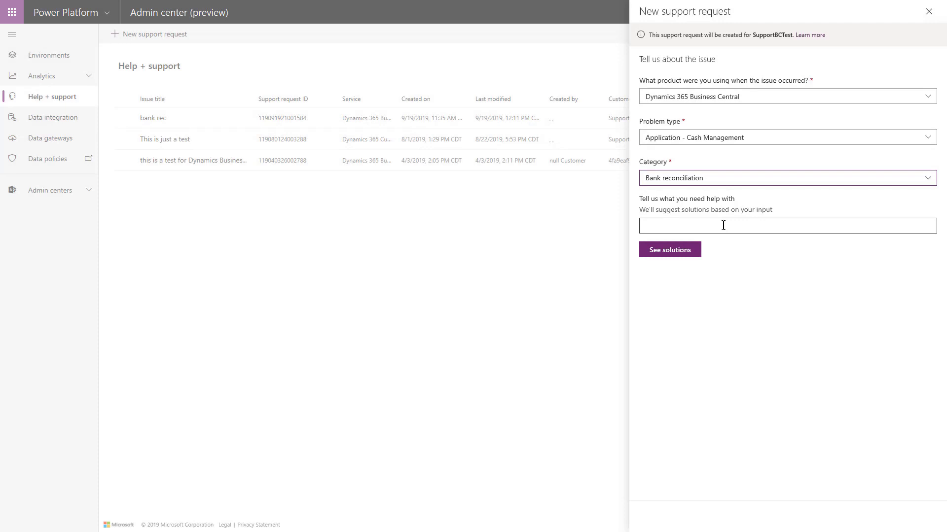
text(bank reconco)
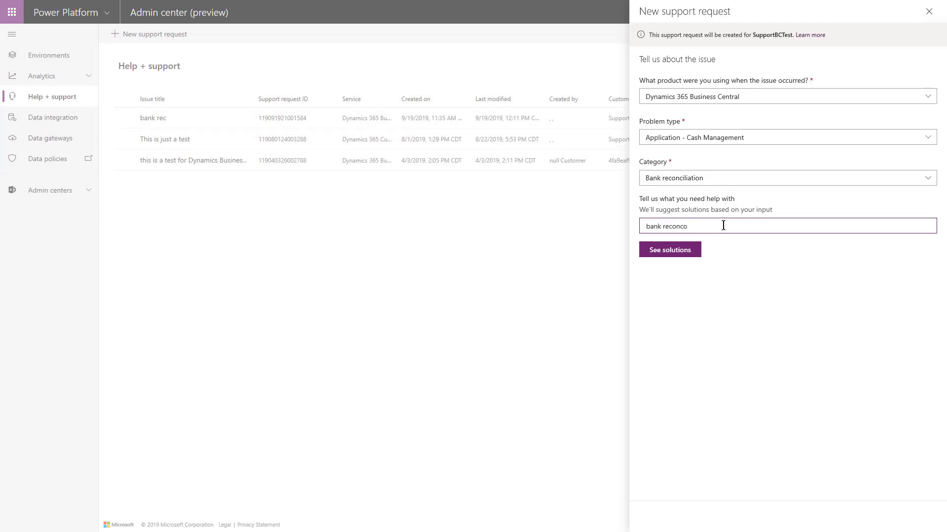
key(BackSpace)
text(iliation)
click(685, 252)
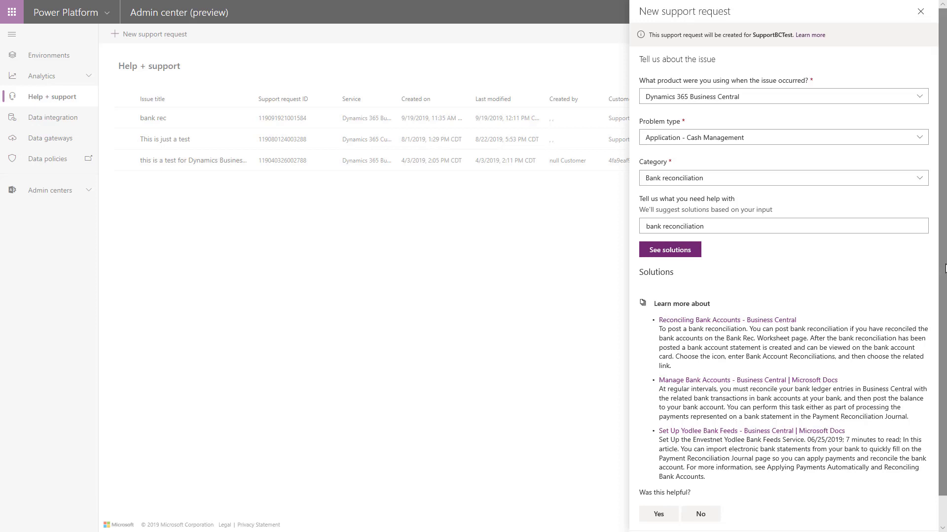
drag(943, 268, 941, 314)
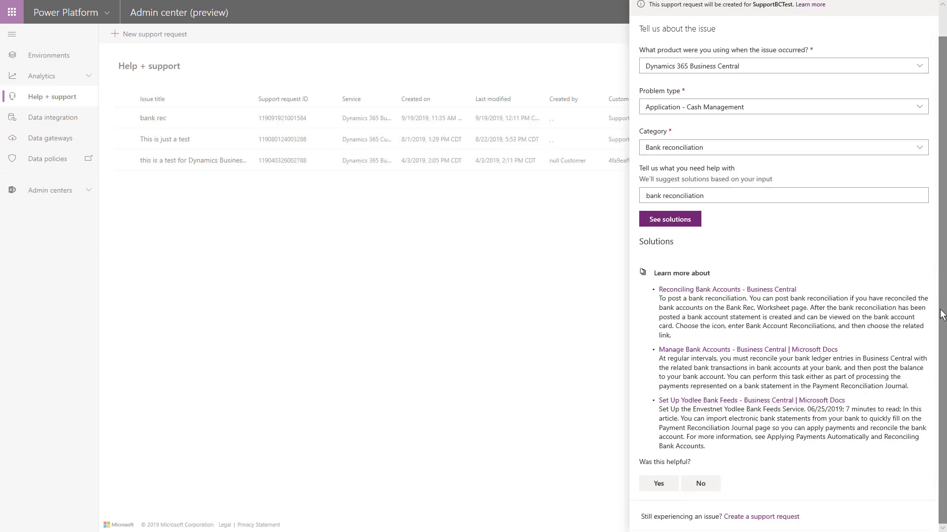
click(770, 518)
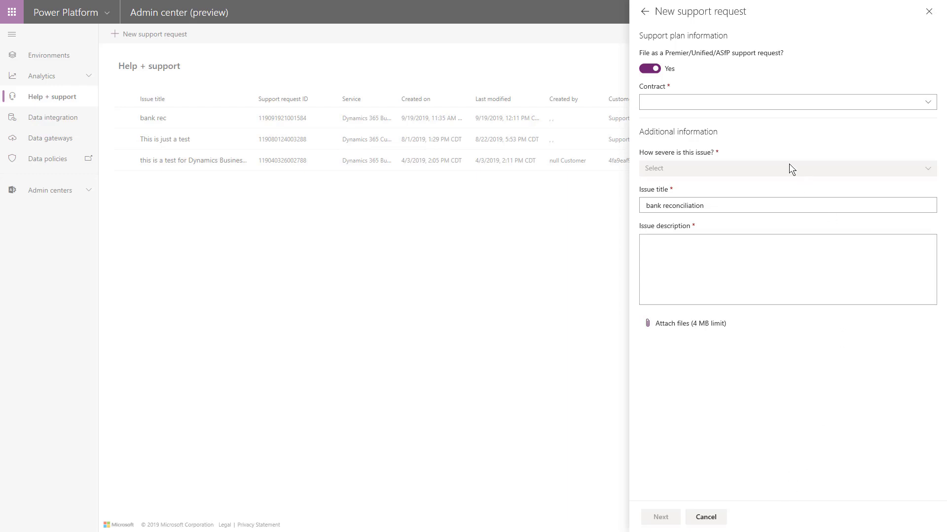
click(692, 104)
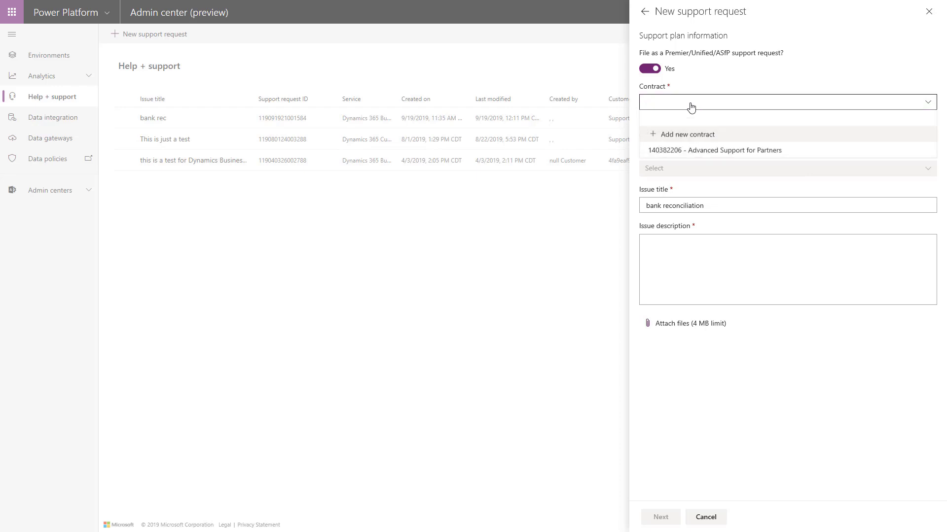
click(688, 136)
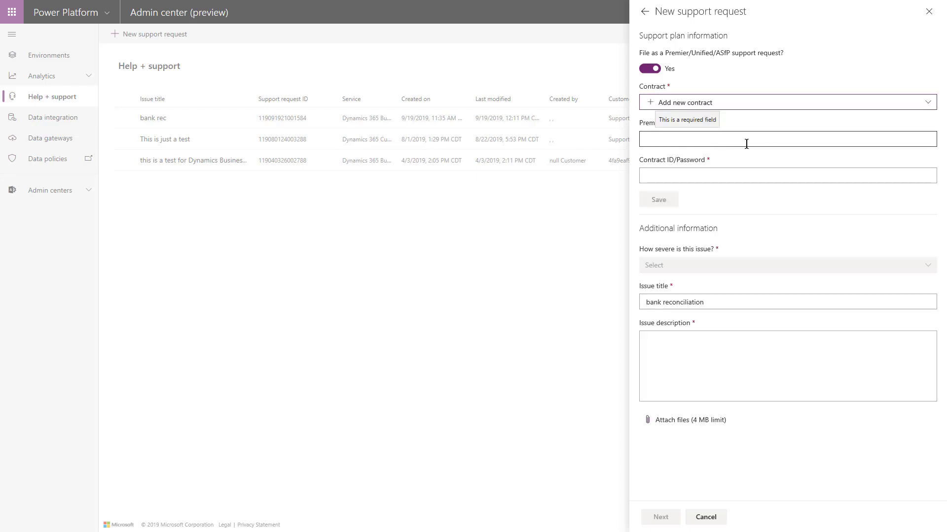
click(770, 176)
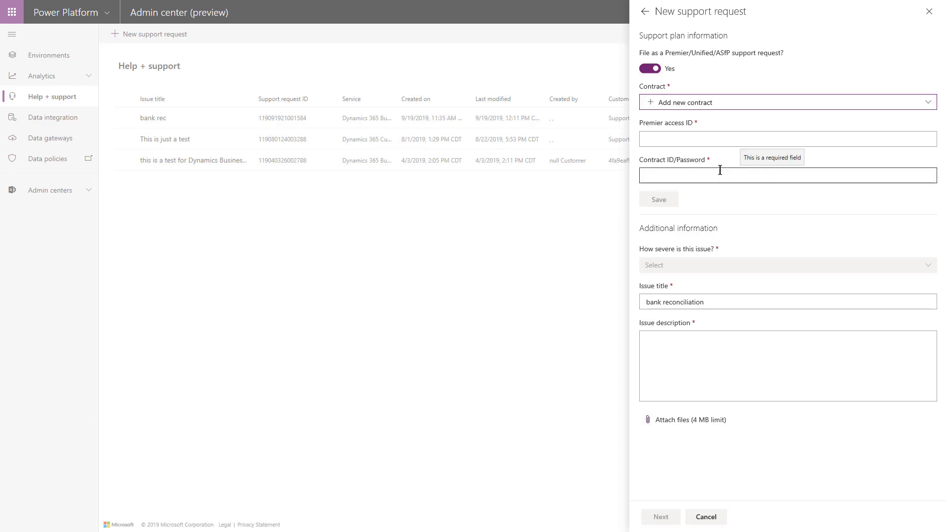
click(707, 126)
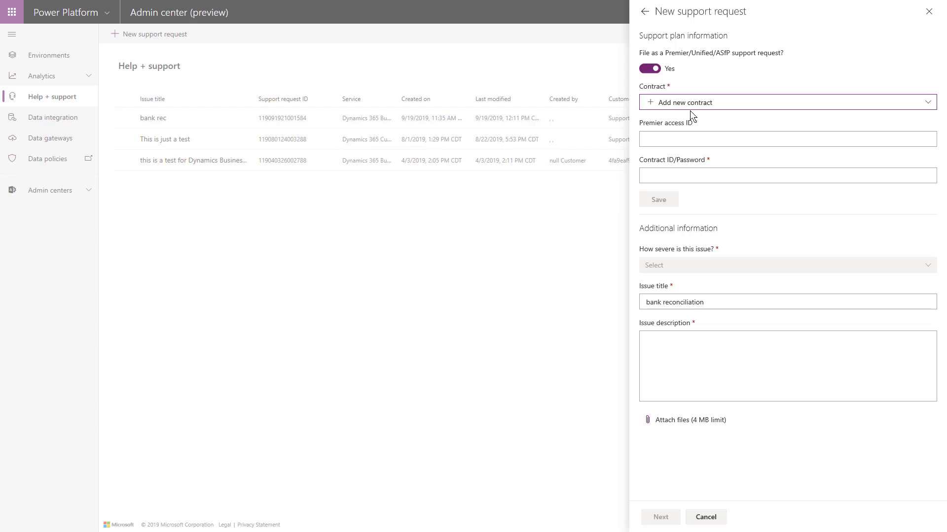
click(688, 102)
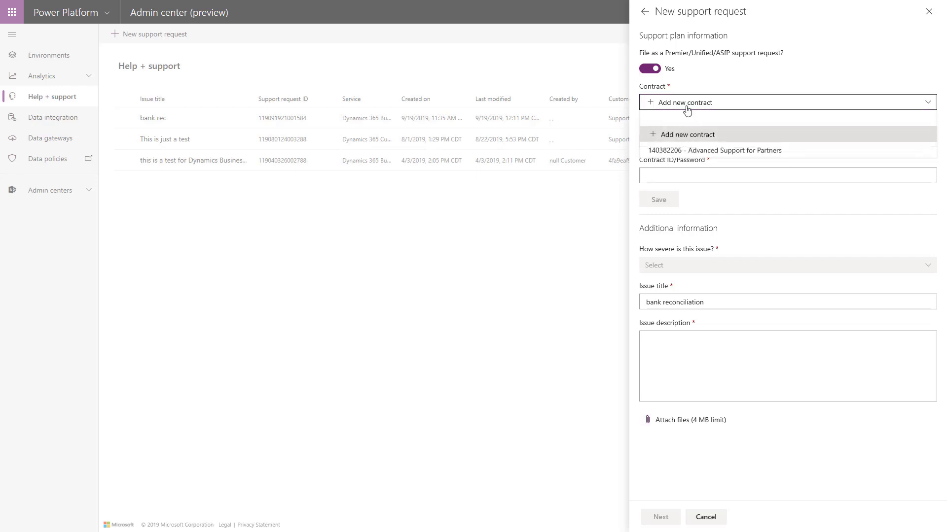
click(684, 150)
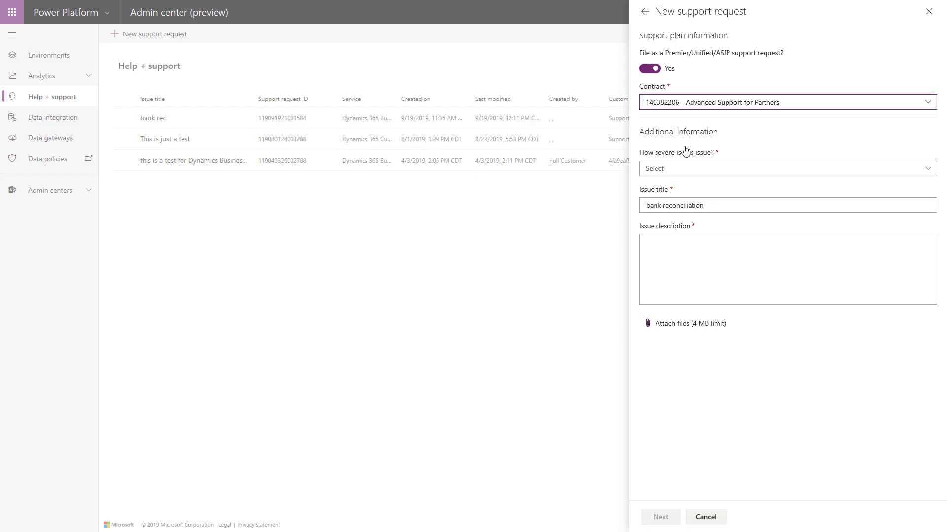
Step: Give the request Standard severity, title 'bank reconciliation' and a description, then continue
click(685, 172)
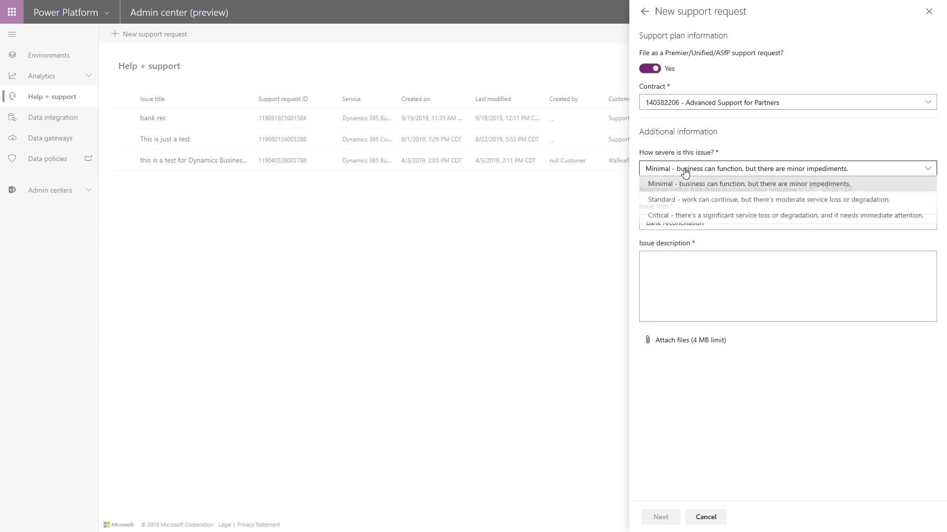
click(674, 201)
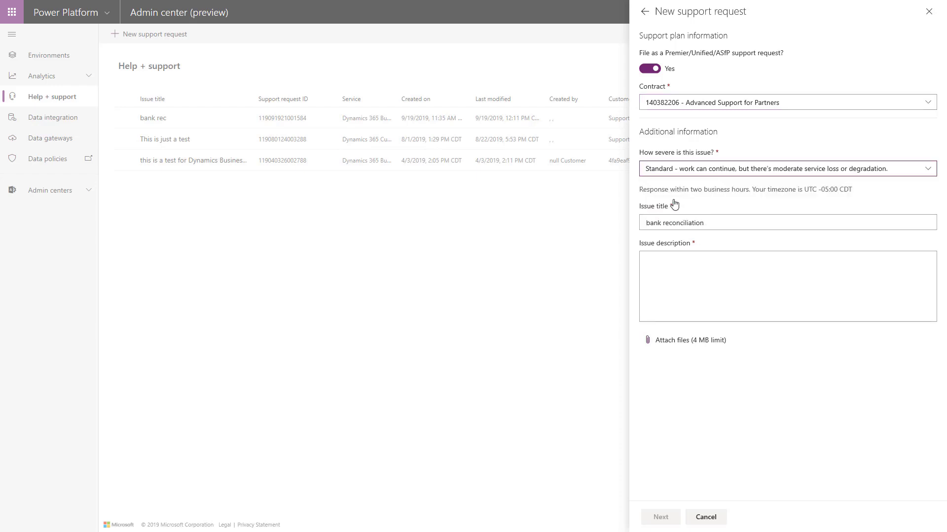
click(708, 224)
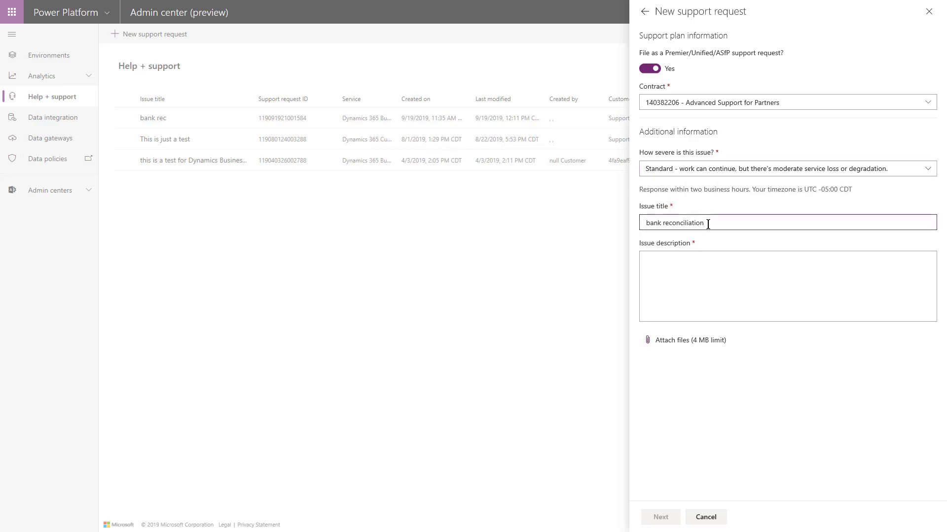
click(699, 259)
text(How c)
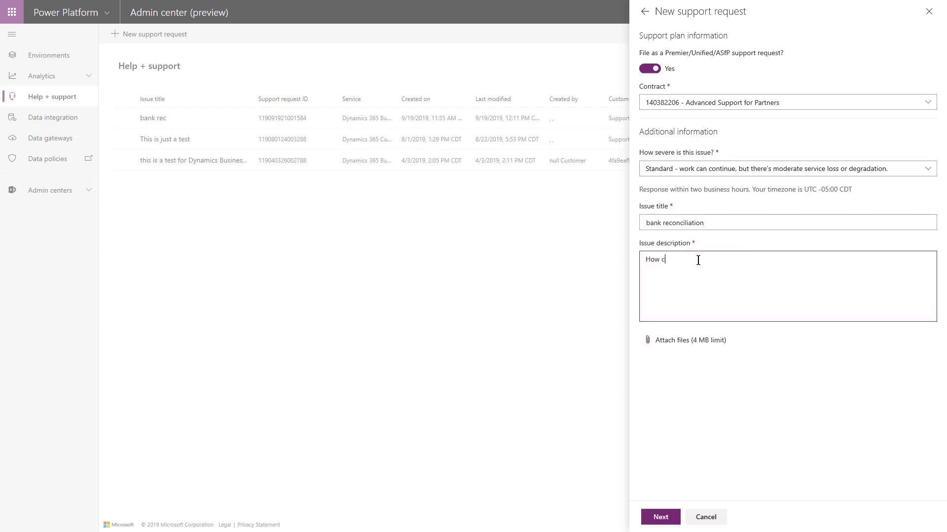
text(an I complete bank reconciliati)
text(on in BC?)
click(660, 517)
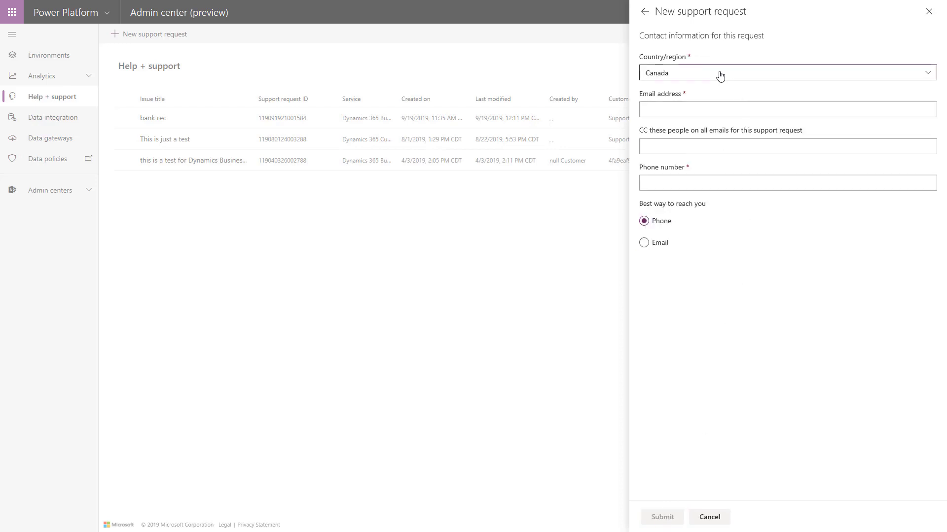
Step: Enter United States contact email and phone, prefer email contact, and submit
click(720, 73)
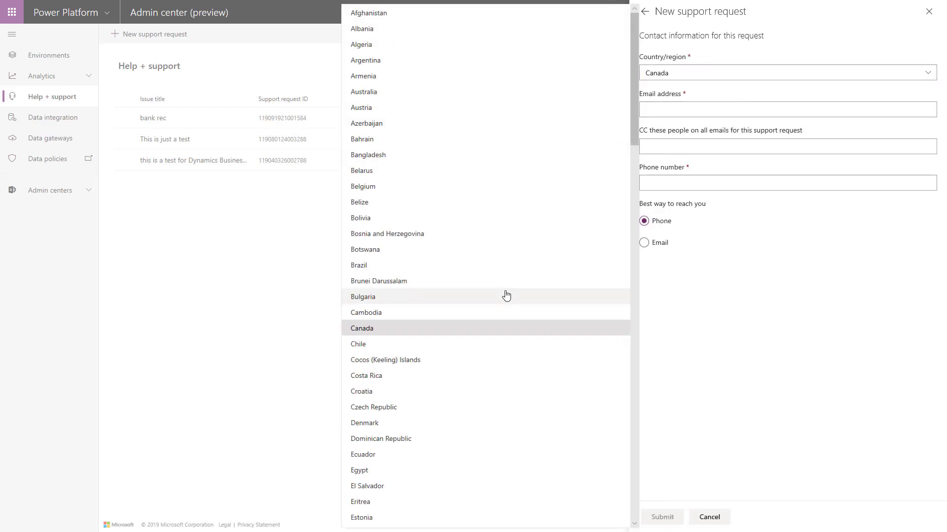
scroll(507, 295, down, 10)
scroll(507, 355, down, 10)
click(392, 428)
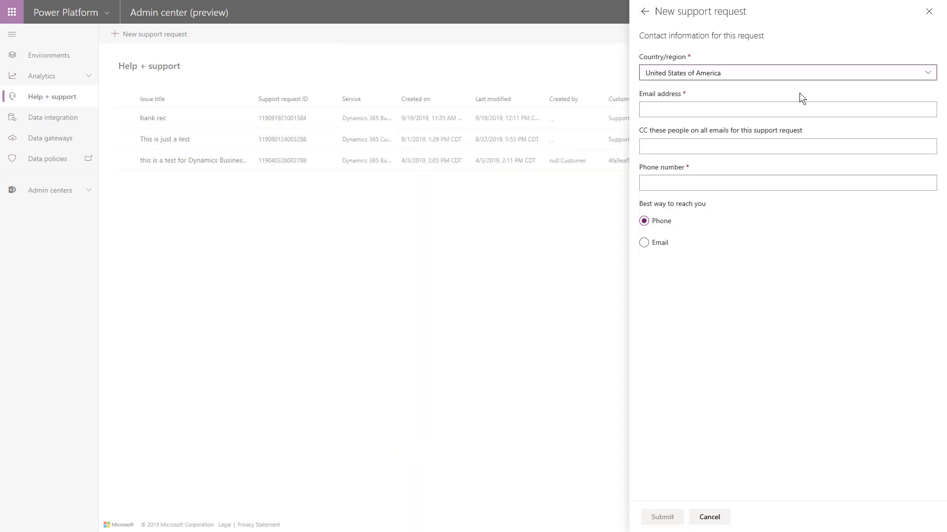
click(729, 110)
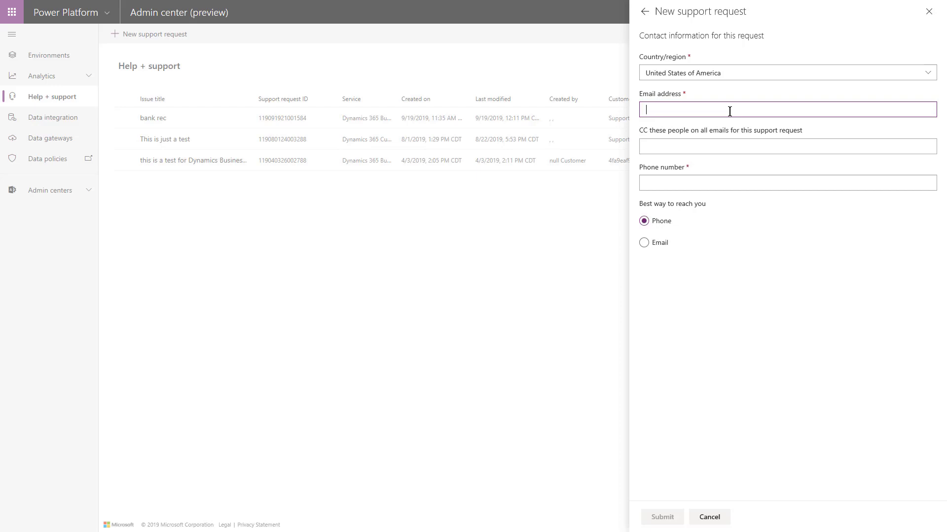
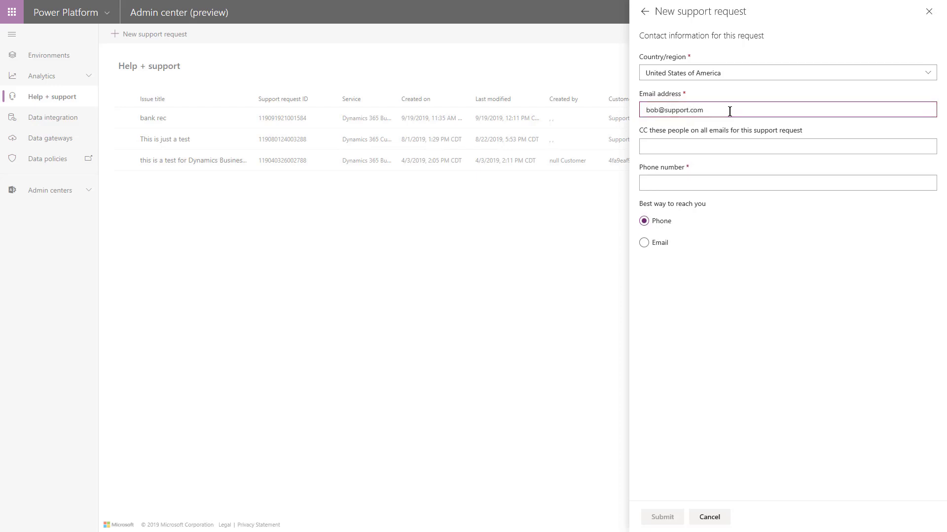
click(714, 145)
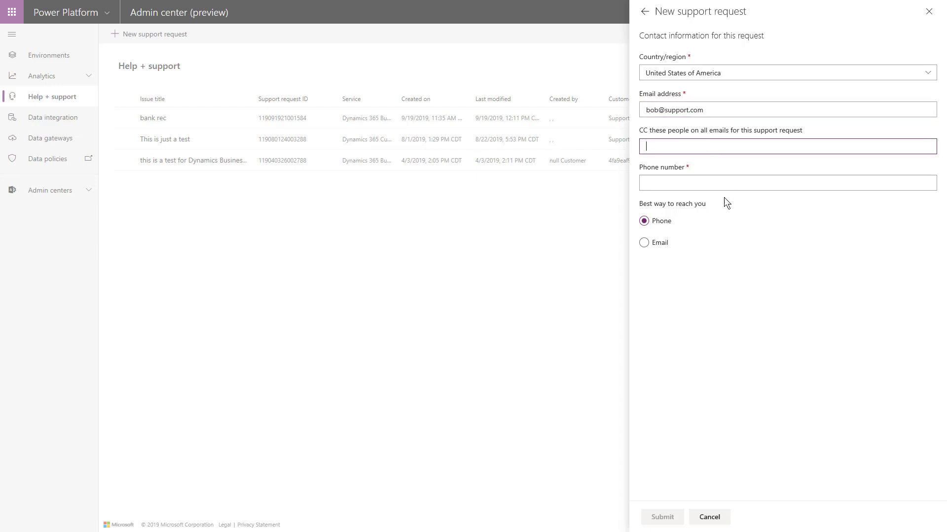
click(714, 184)
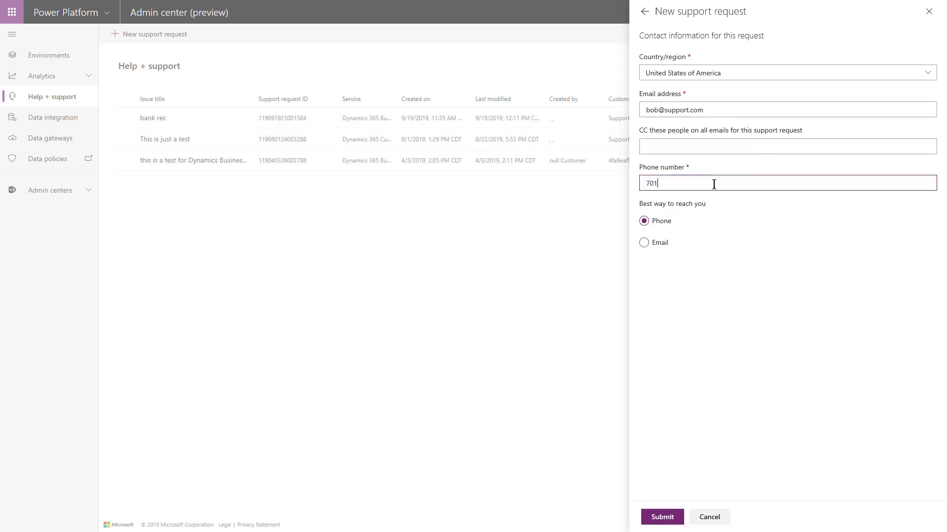
click(668, 243)
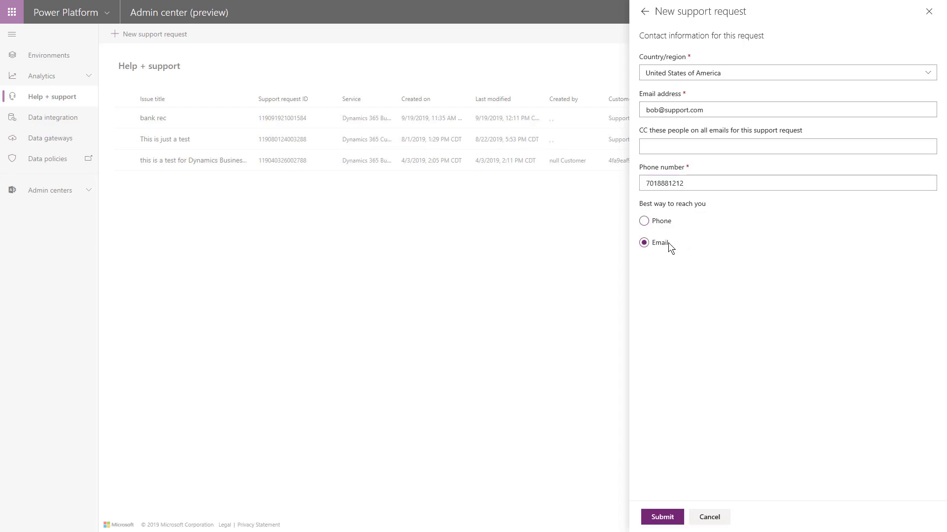
click(663, 517)
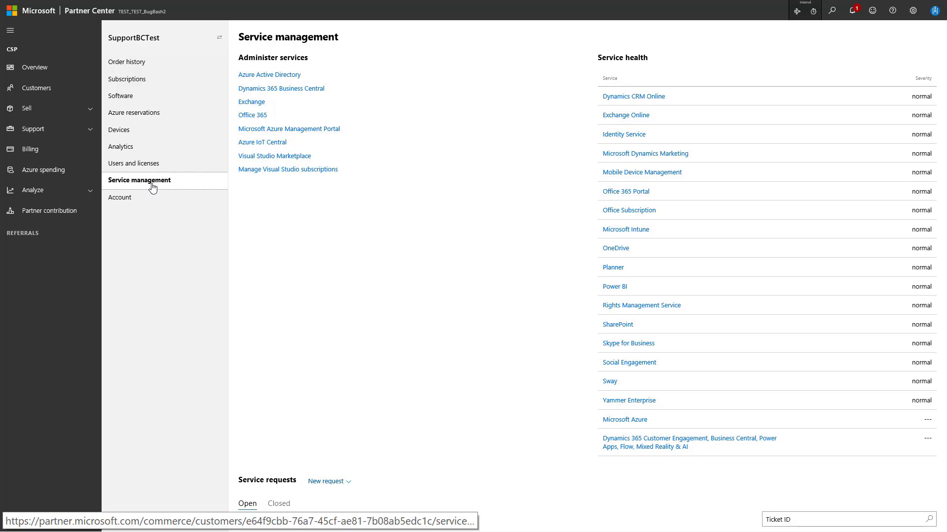
scroll(478, 265, down, 1)
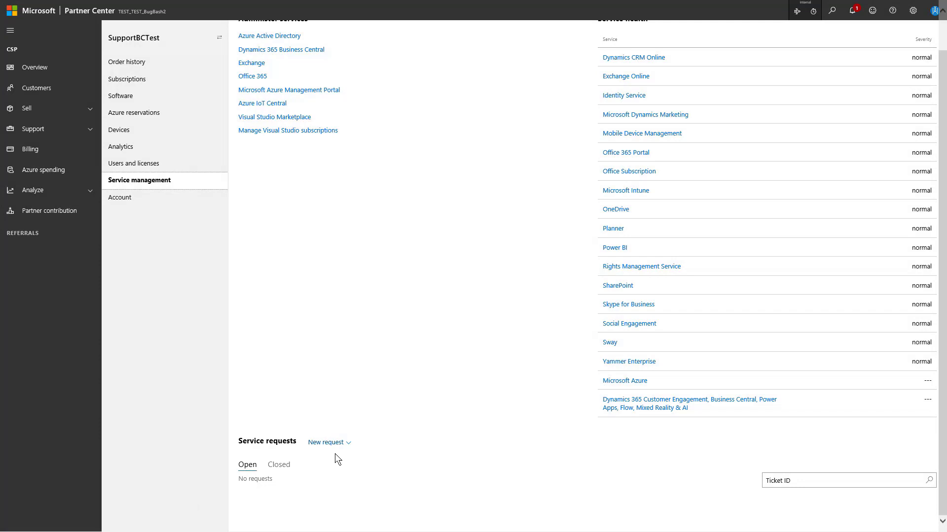
Step: Check the new request types, then the Closed and Open service request tabs
click(330, 442)
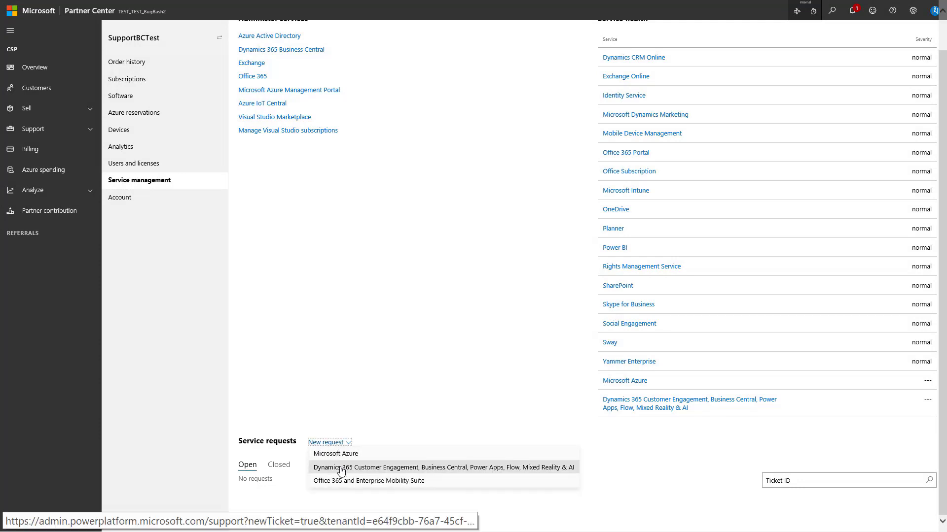
click(279, 465)
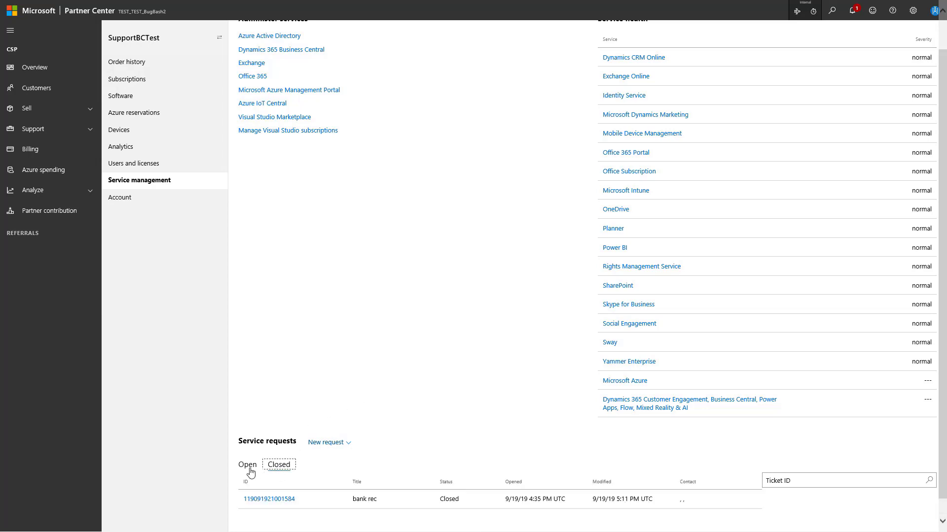
click(248, 465)
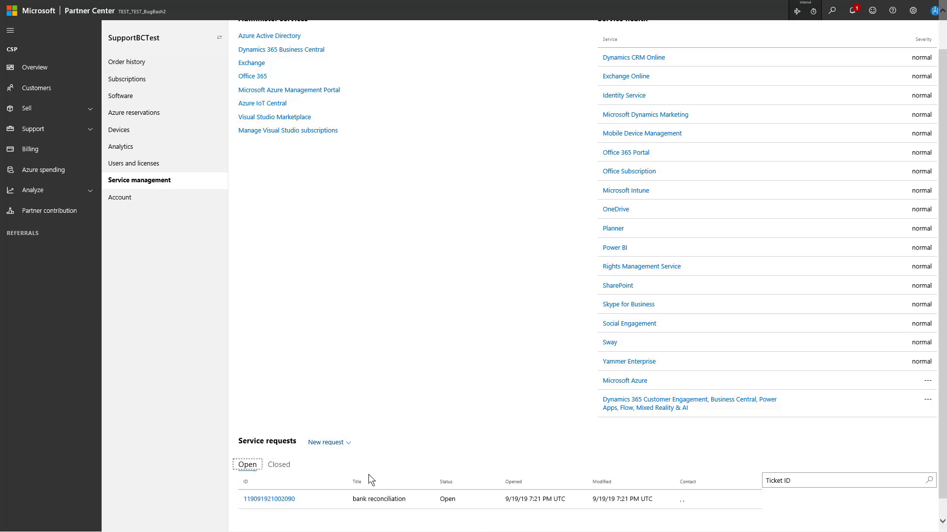